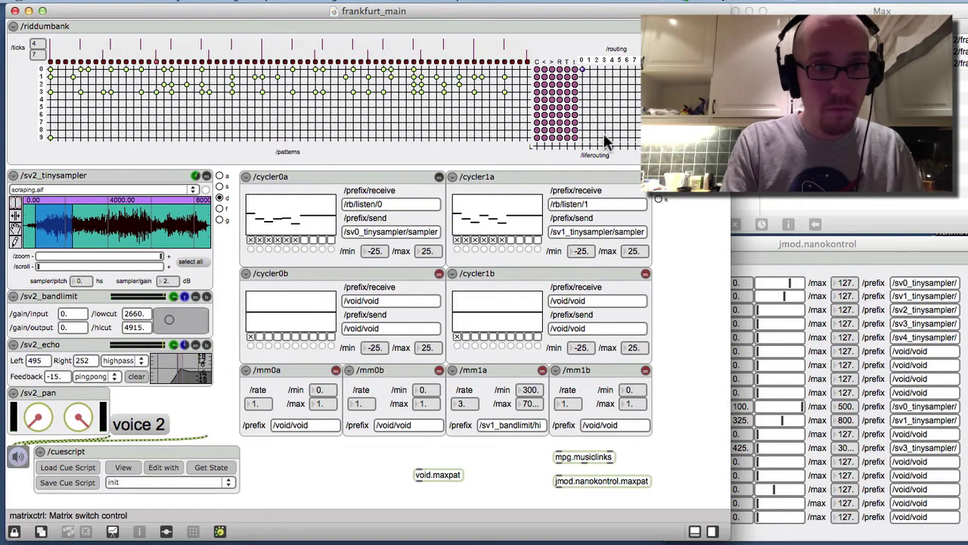
Show voice 1, route pattern row 1 to routing column 1, and disable the bypass of voice 1's echo
key(s)
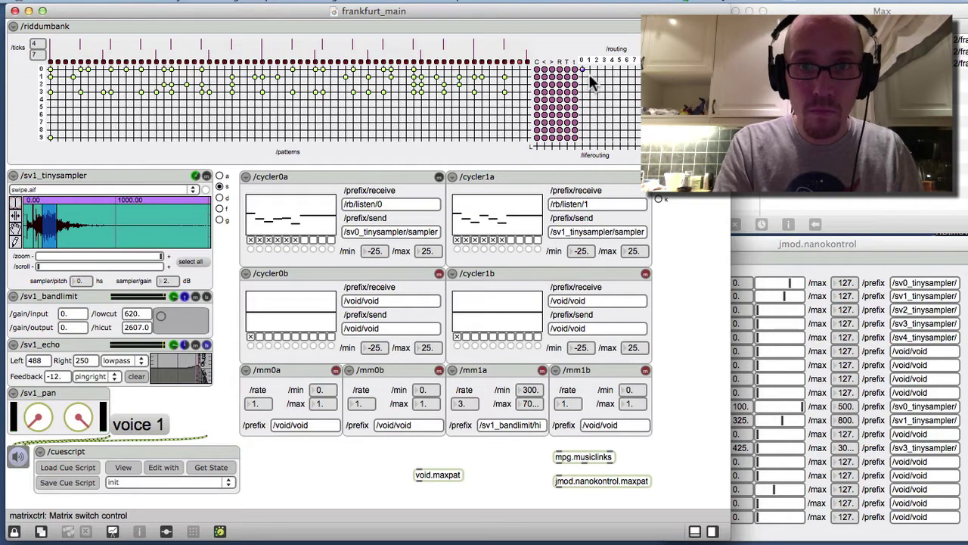
click(589, 73)
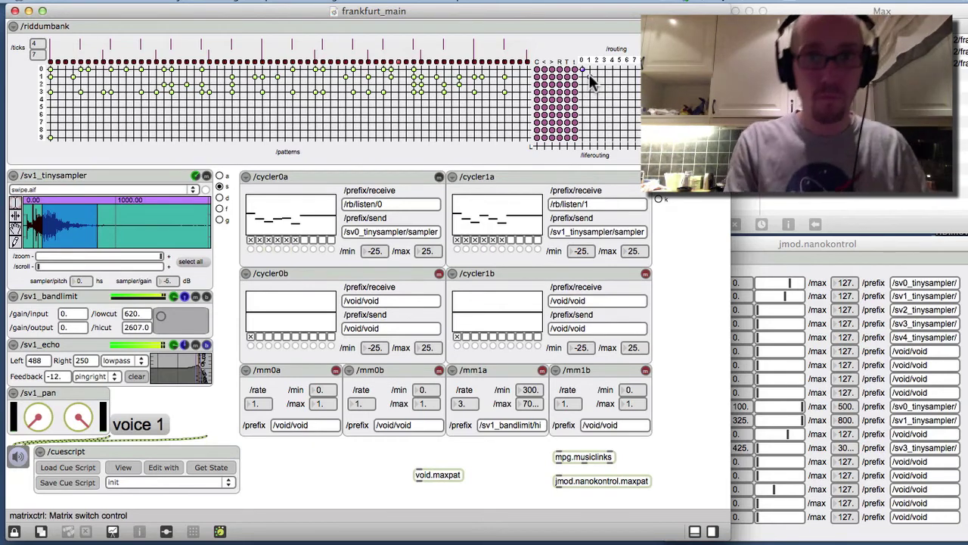
click(589, 76)
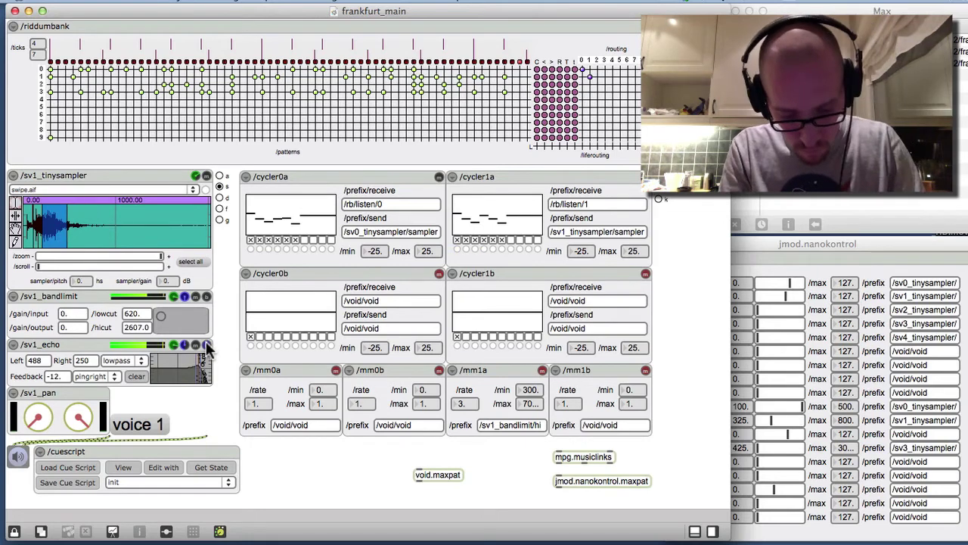
click(208, 346)
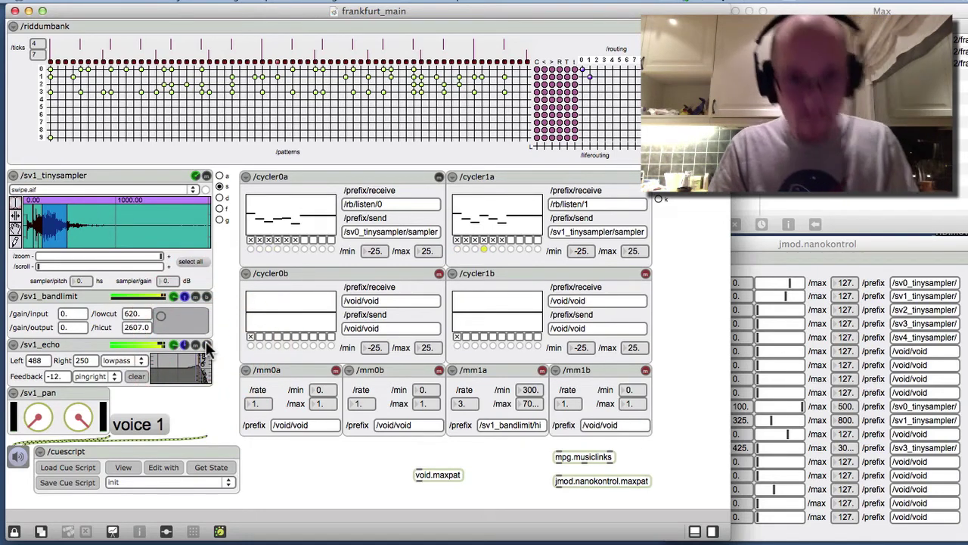
Show voice 2, route pattern row 2 to routing column 2, and re-enable the bypass of voice 1's echo
key(d)
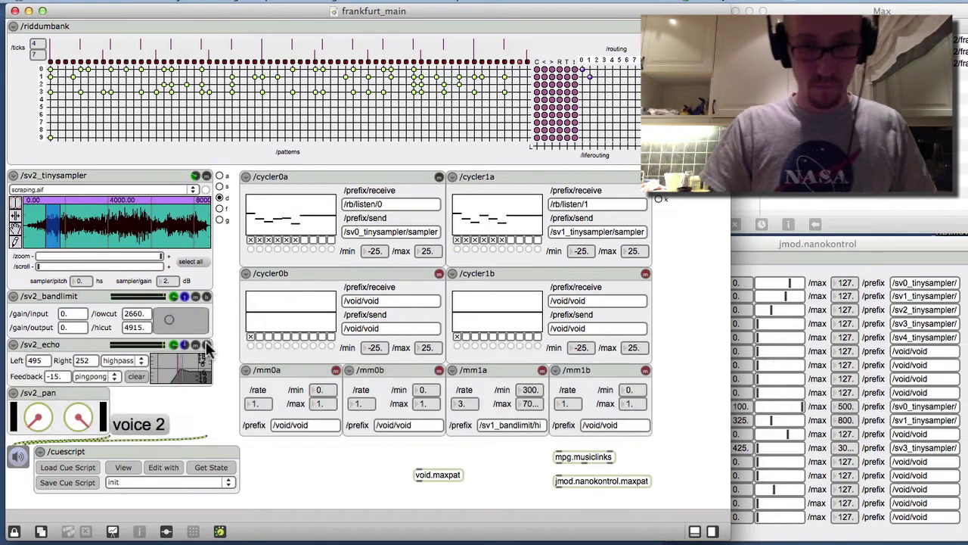
click(597, 83)
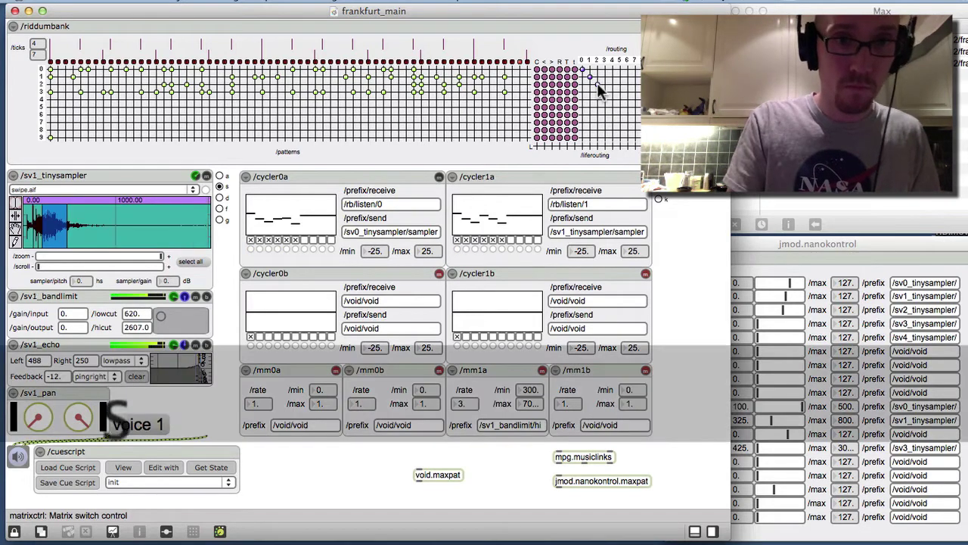
click(207, 347)
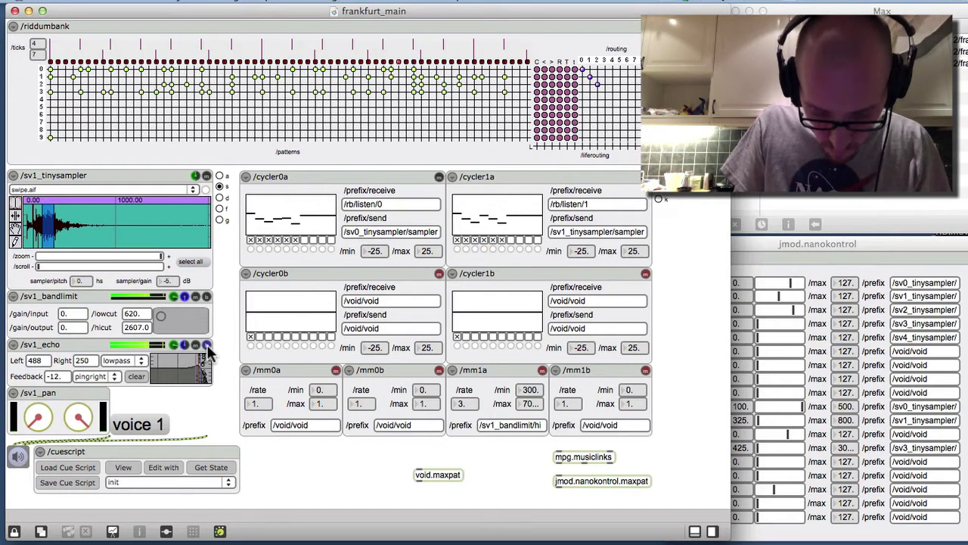
Route pattern row 9 to routing column 3 and disable the echo bypass on voice 1
click(604, 136)
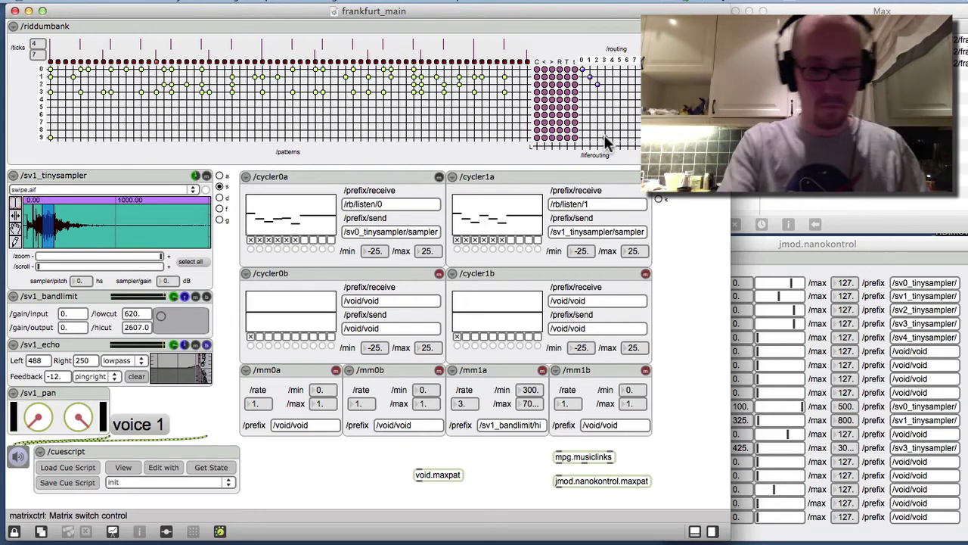
key(f)
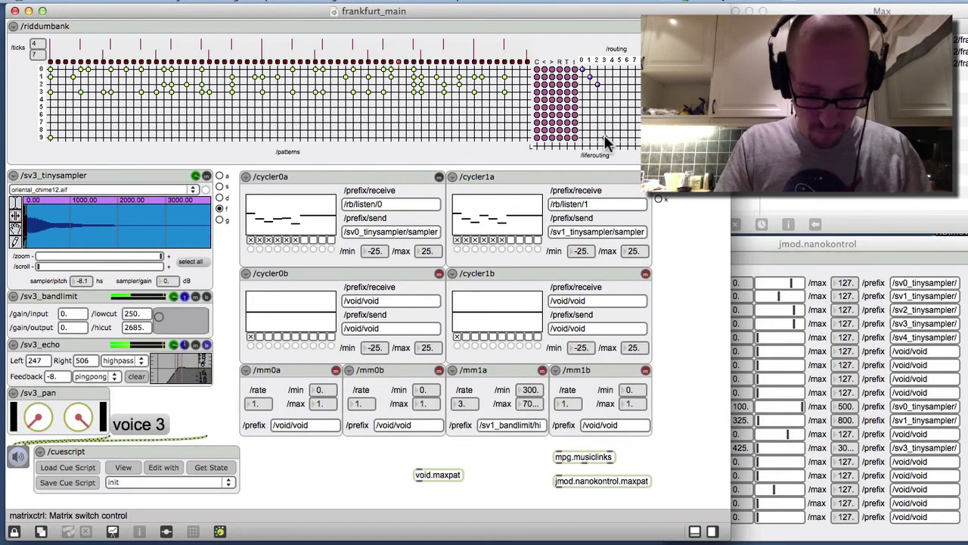
click(606, 135)
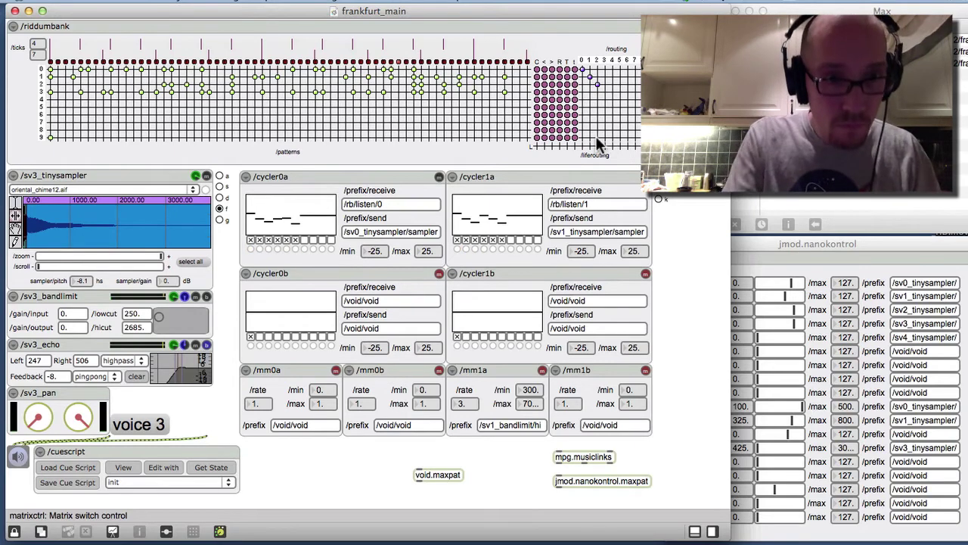
key(s)
click(206, 345)
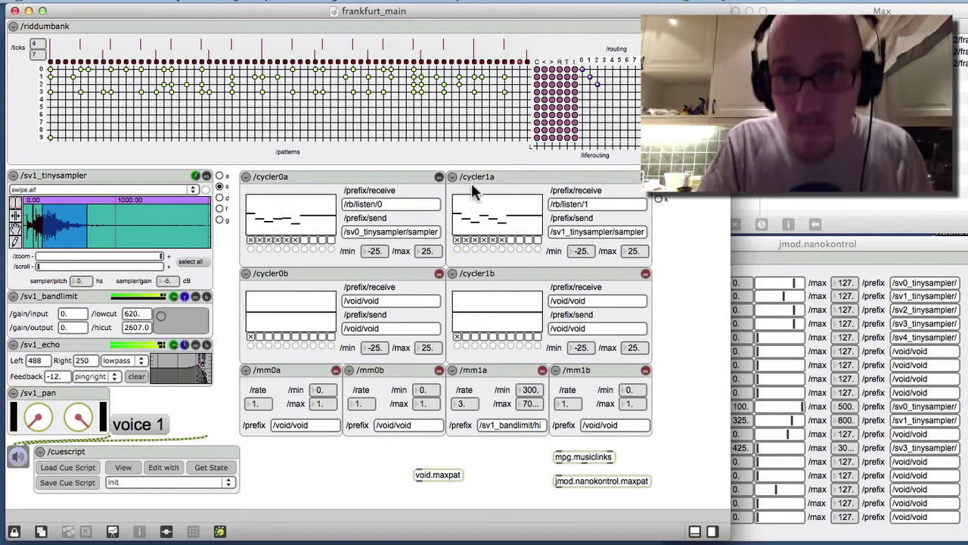
click(604, 135)
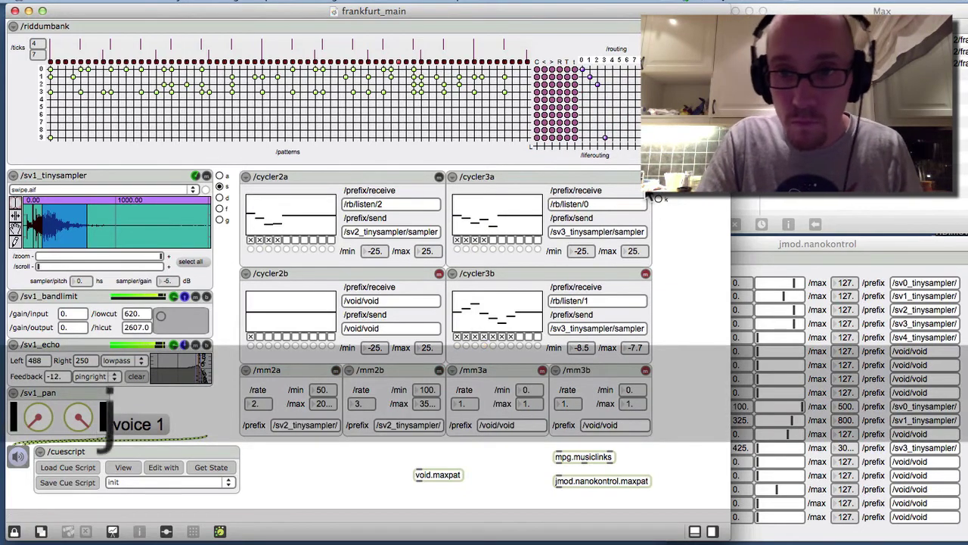
With voice 3 and the cyclers for voices 2 and 3 shown, route pattern row 3 to routing column 3
click(641, 184)
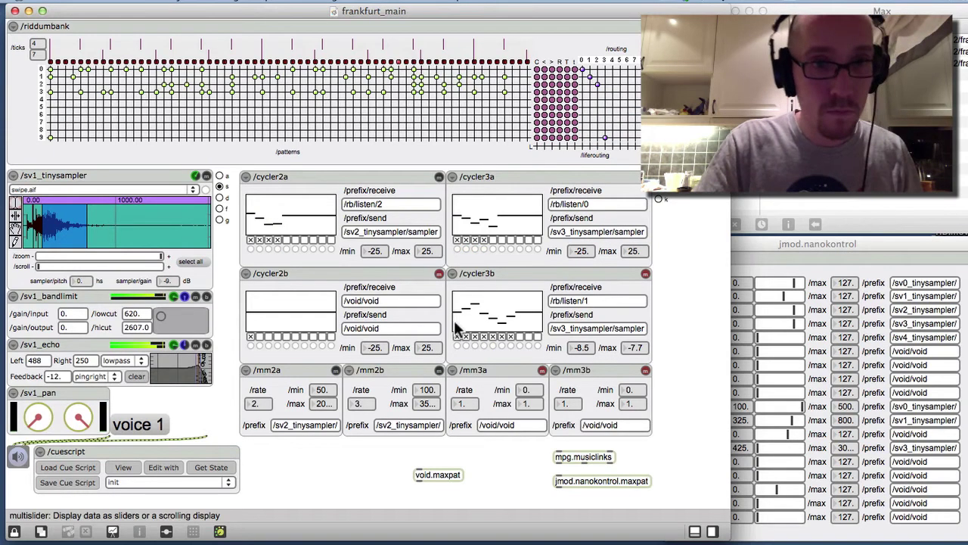
key(f)
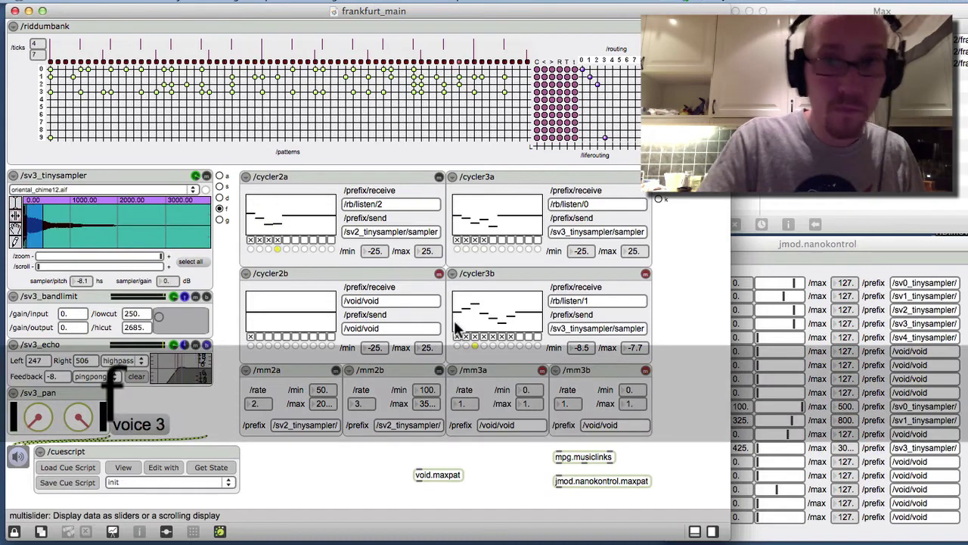
click(604, 92)
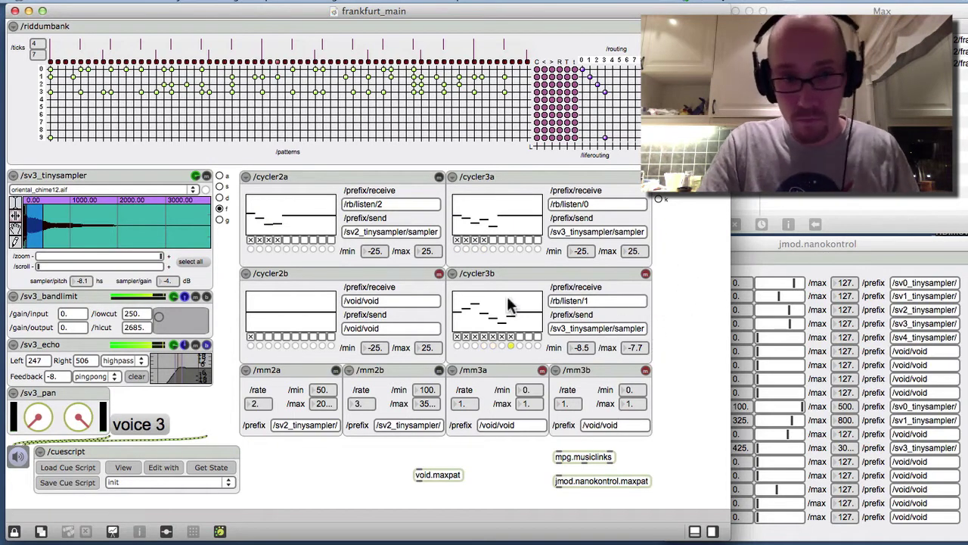
Set the receive prefix of cycler3a to /rb/listen/1 and trigger a step in its step row
click(597, 204)
key(BackSpace)
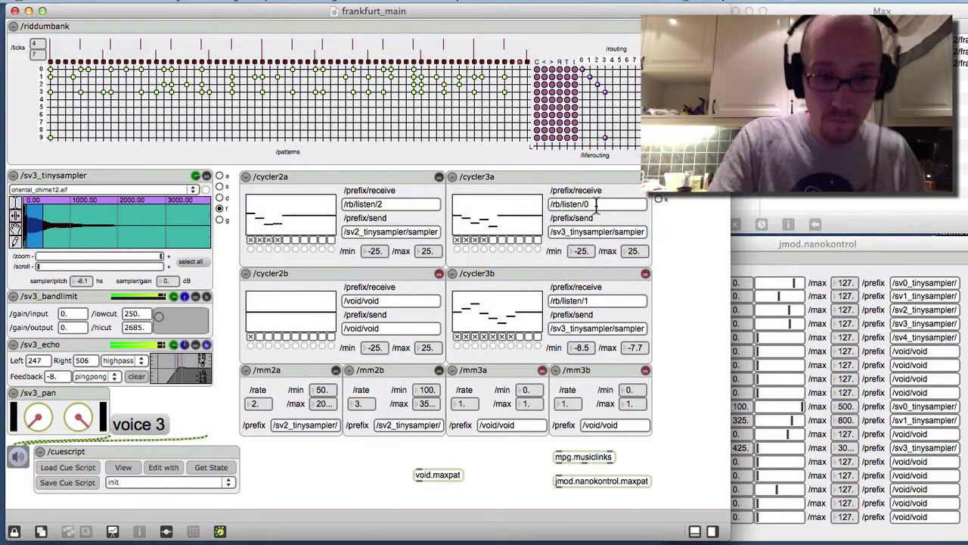
text(1)
key(Return)
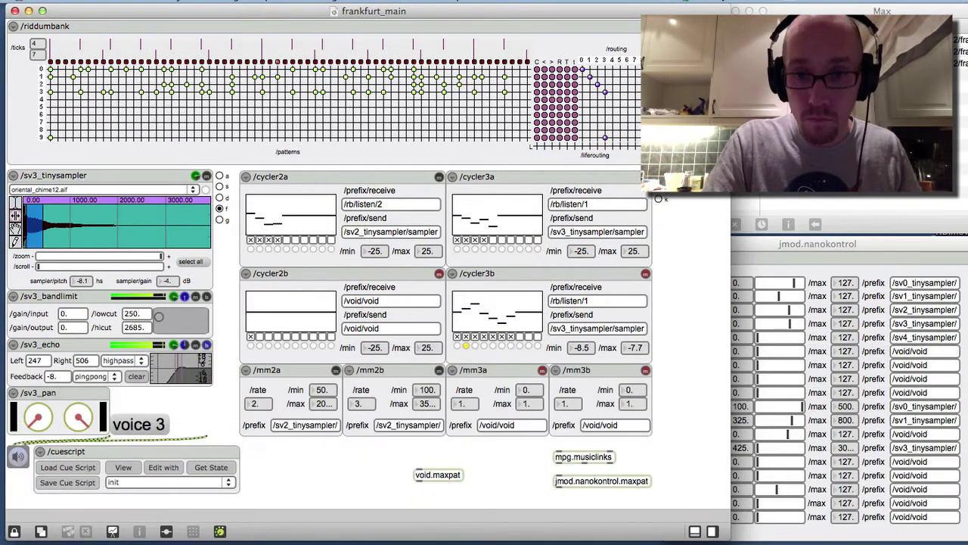
key(Tab)
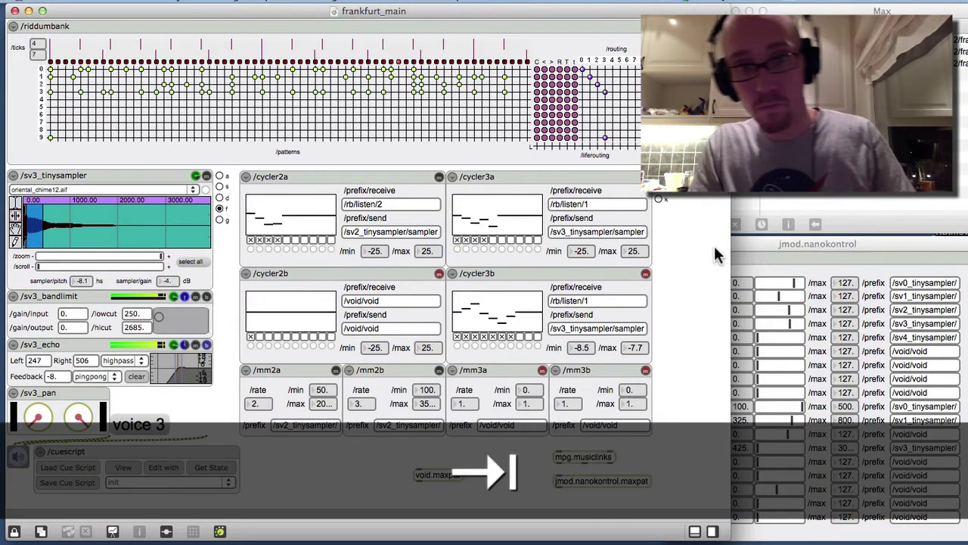
click(496, 248)
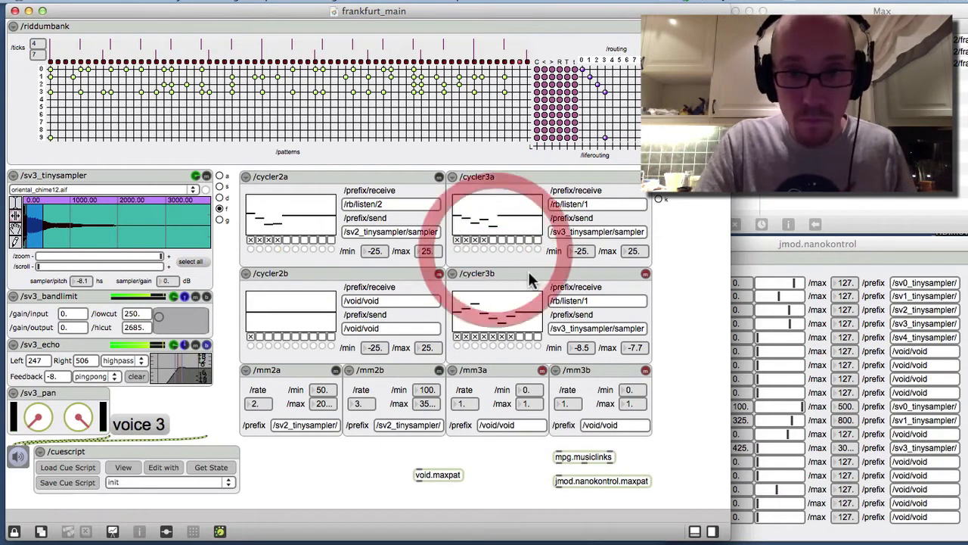
click(495, 248)
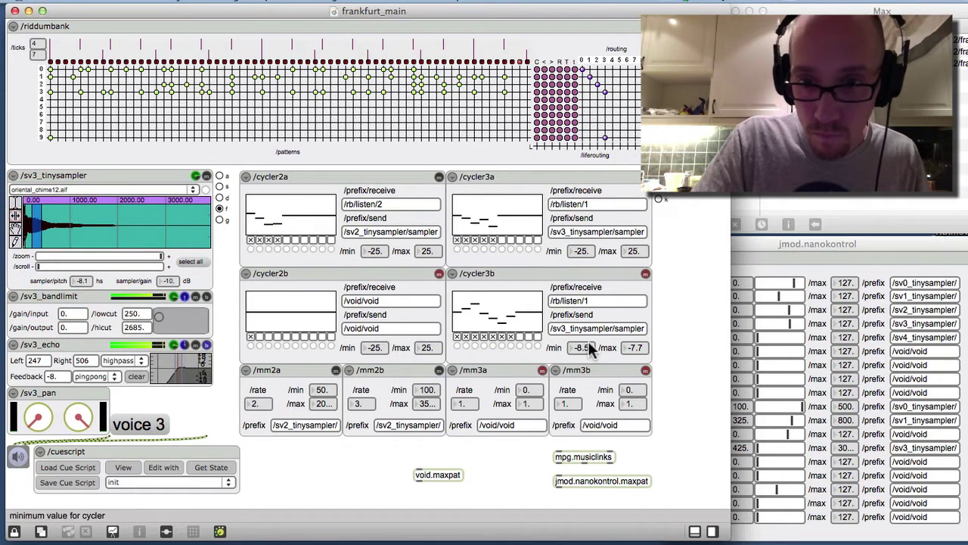
Unmute cycler3b and disable the echo bypass on voice 3
click(646, 273)
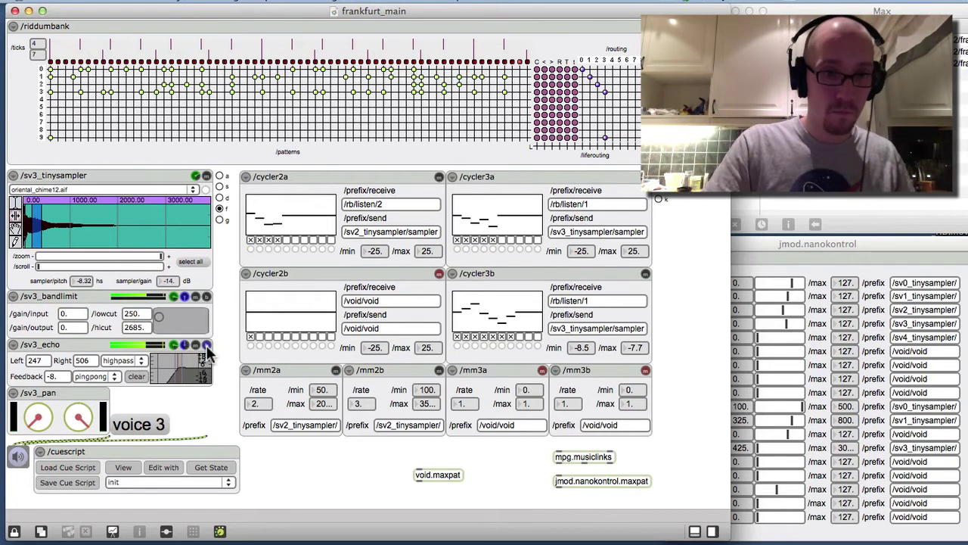
click(208, 347)
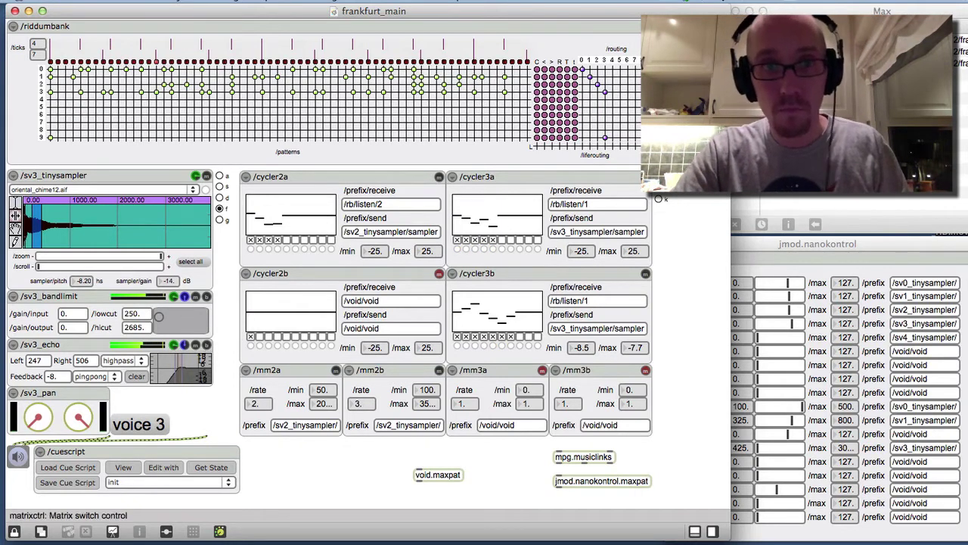
Mute cycler3b and remove the routing of pattern row 3 to column 3
click(645, 273)
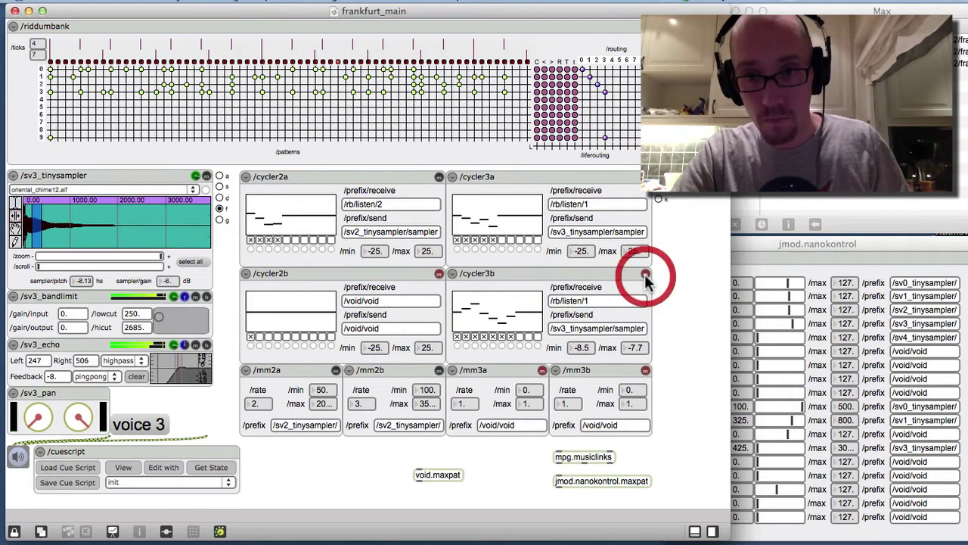
click(604, 90)
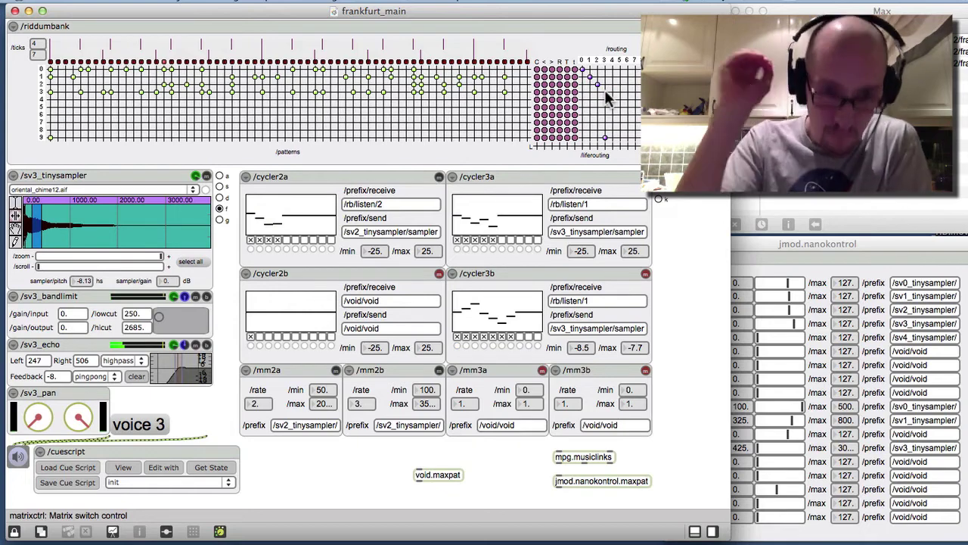
Recall the restore_bell cue and the clear_riddumbank cue from the cue script
drag(156, 481, 155, 455)
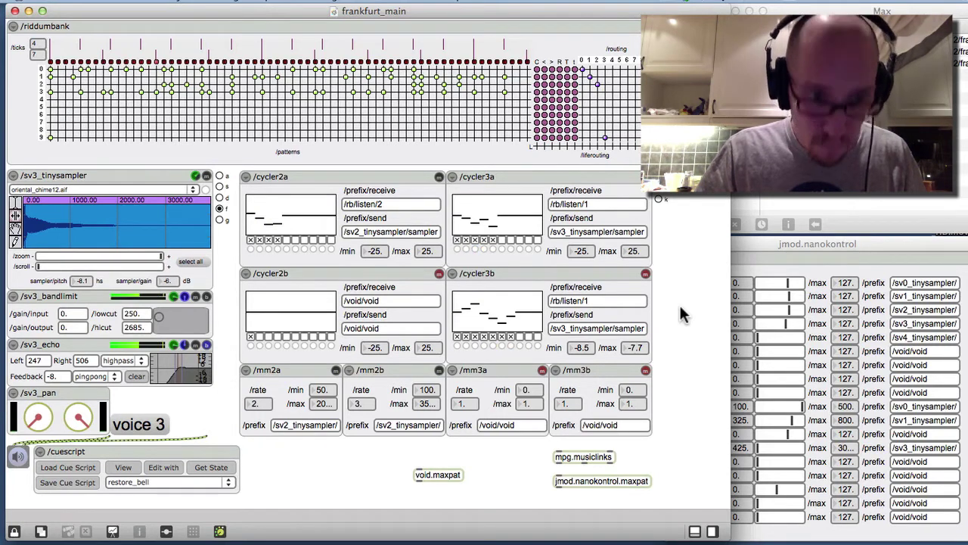
click(166, 481)
drag(166, 480, 165, 467)
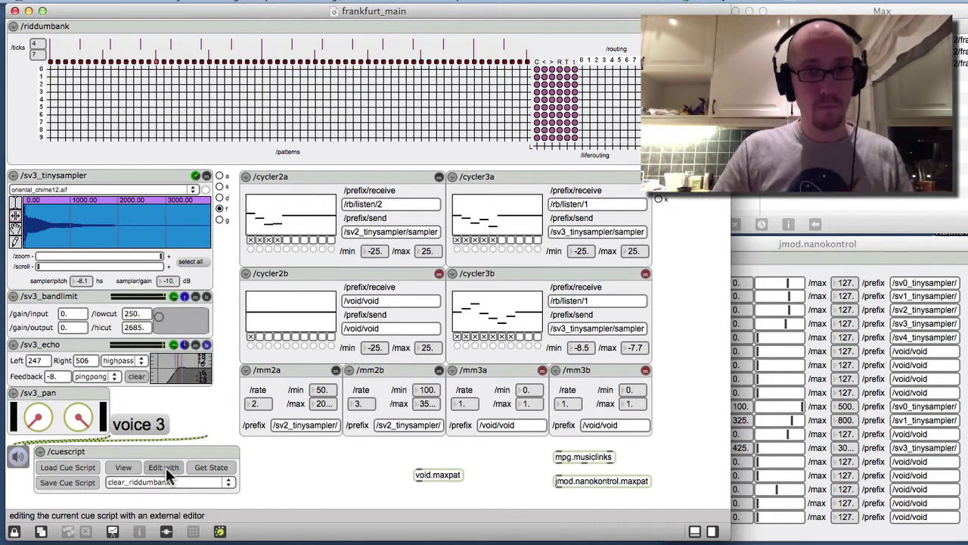